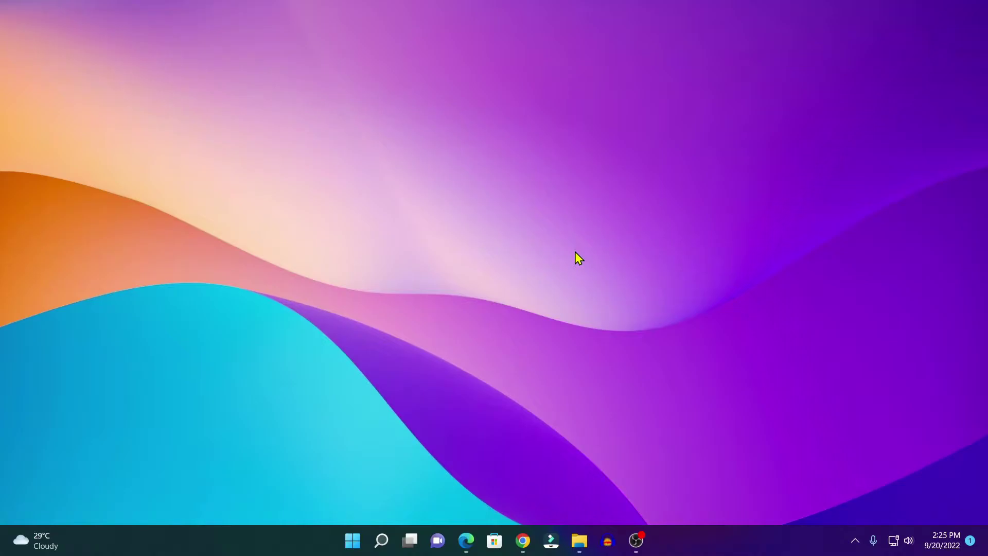
# Bring up the Java JDK 18 tutorial, then minimize Chrome to show the desktop.
pyautogui.click(523, 540)
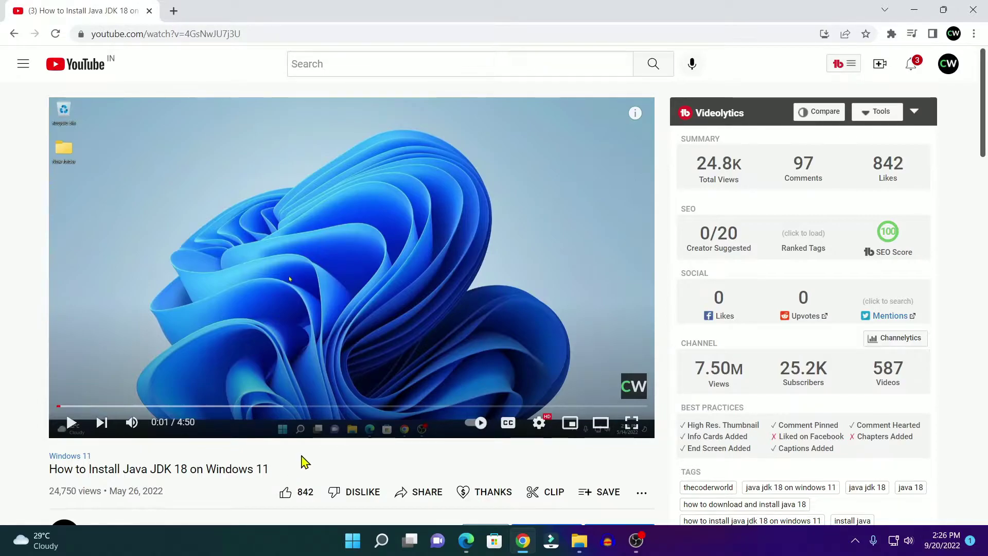
pyautogui.click(914, 10)
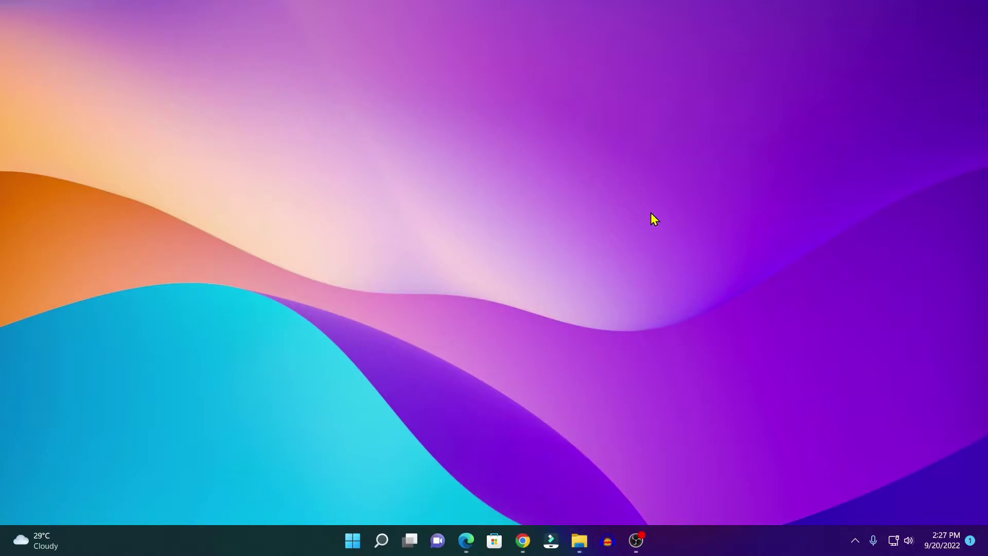
# Browse File Explorer to C:\Program Files\Java\jdk-18.0.2.1 and copy that folder path.
pyautogui.click(580, 541)
pyautogui.doubleClick(211, 205)
pyautogui.click(192, 155)
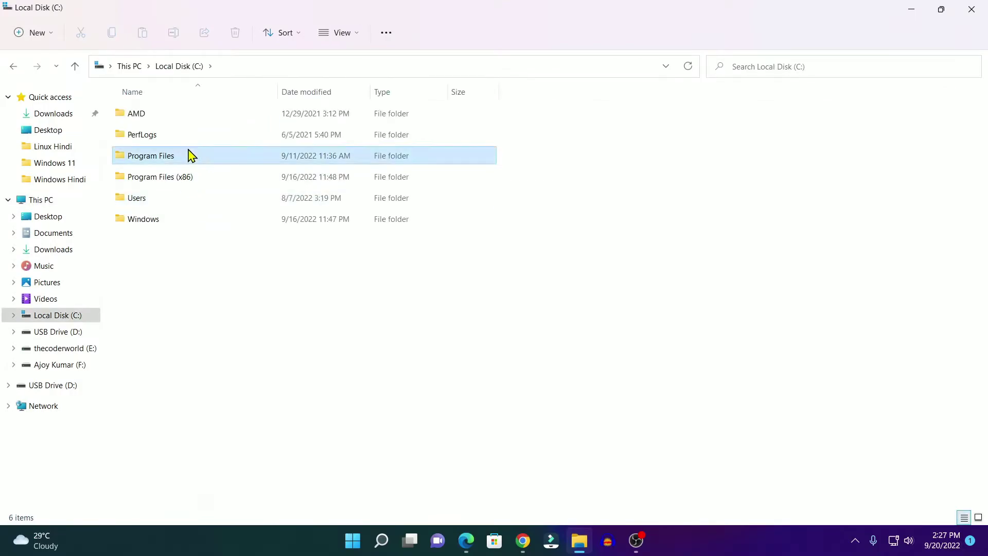
pyautogui.doubleClick(192, 156)
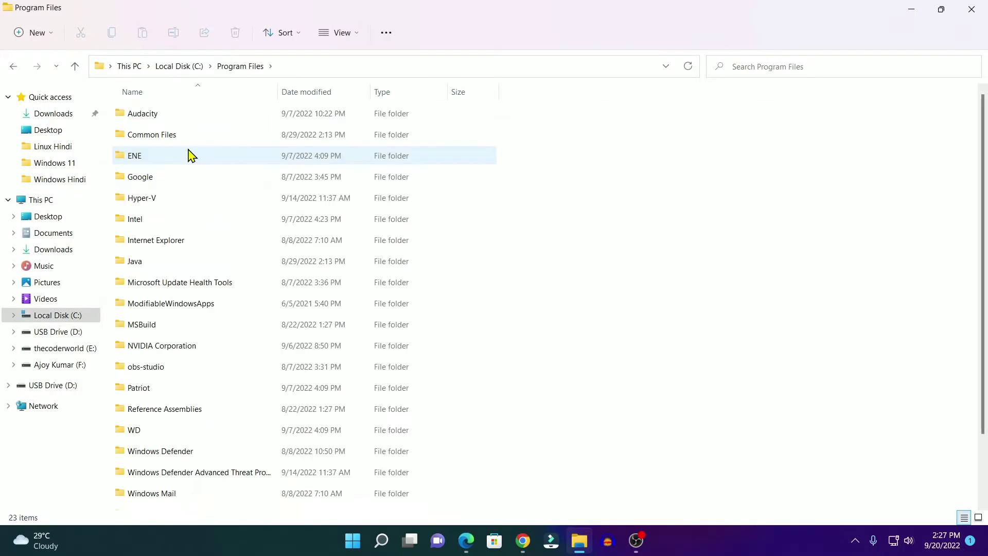
pyautogui.doubleClick(207, 267)
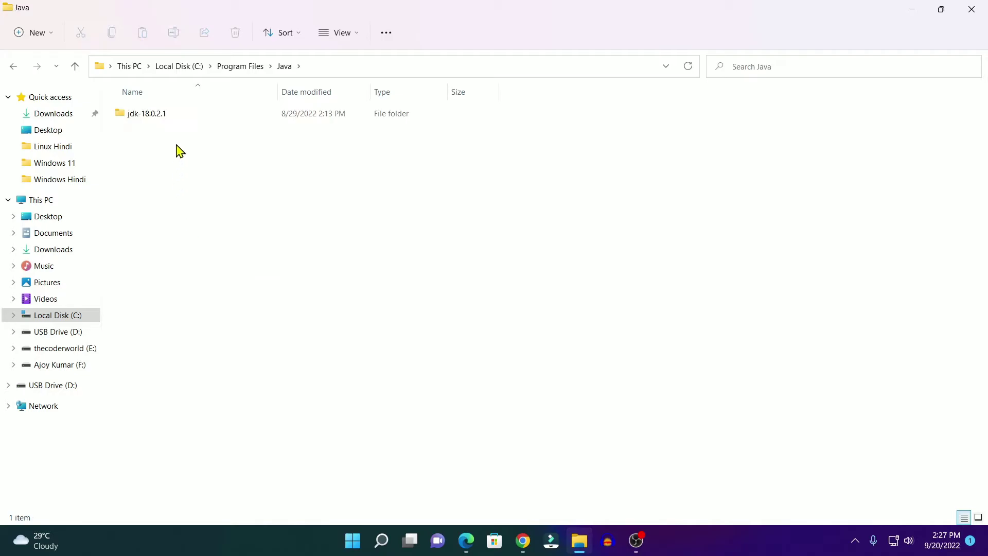
pyautogui.doubleClick(158, 122)
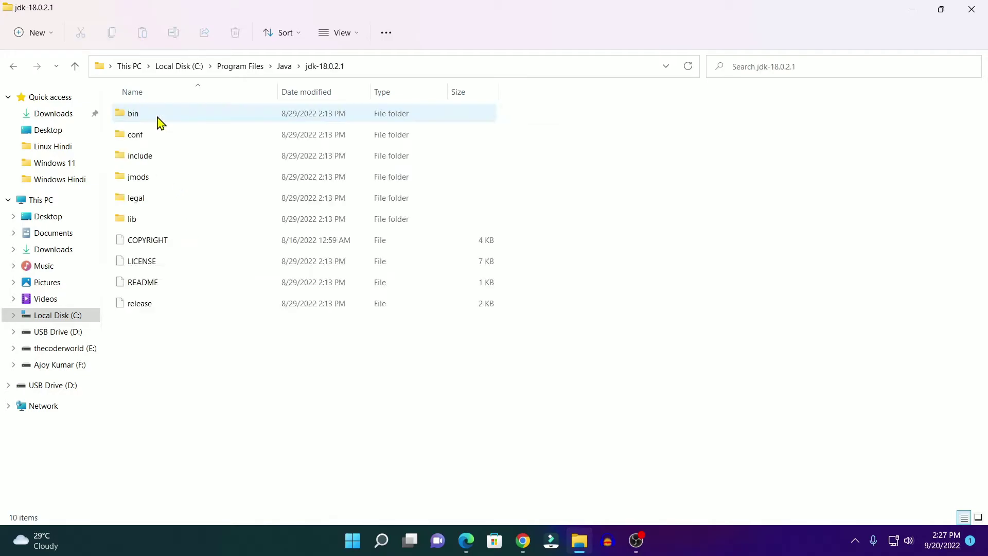
pyautogui.click(382, 67)
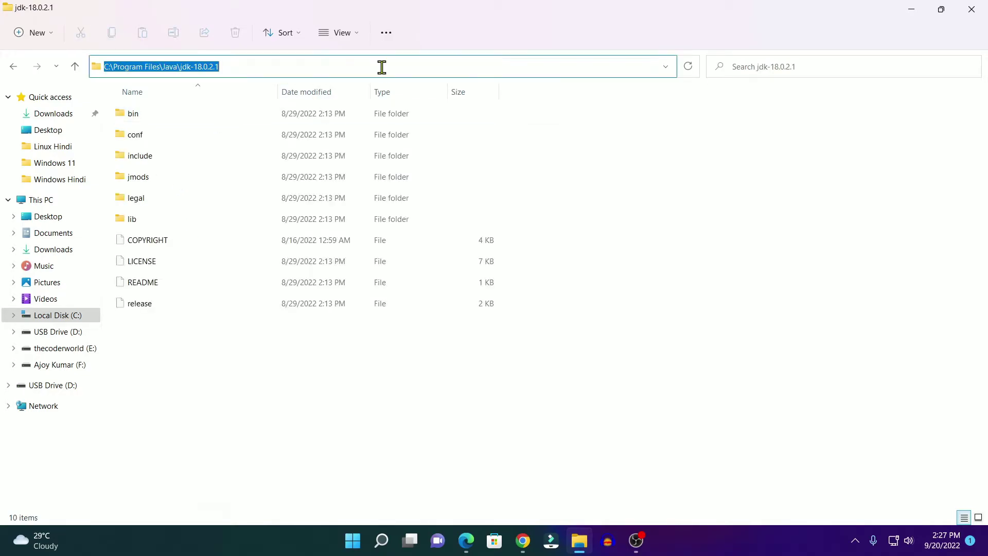
pyautogui.rightClick(202, 68)
pyautogui.click(243, 112)
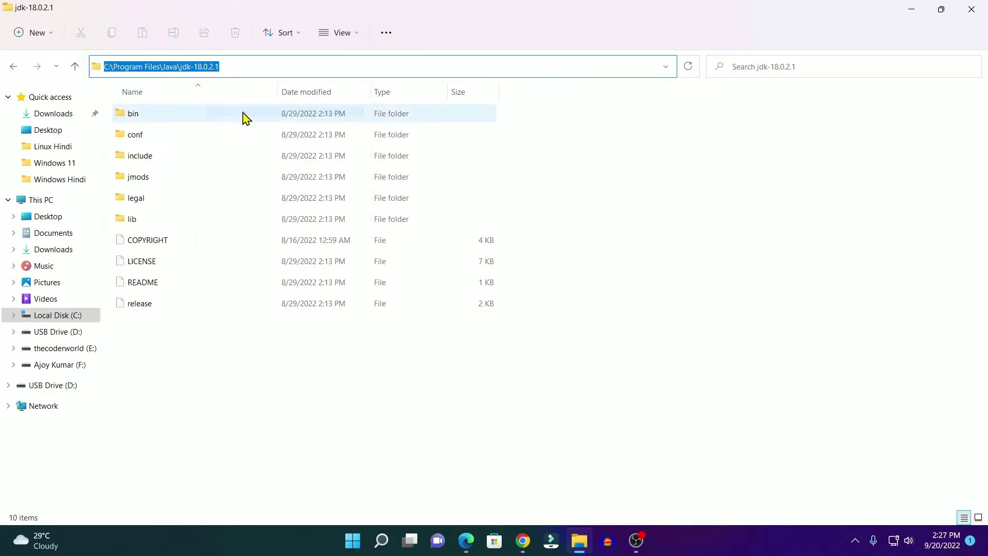
# Minimize Explorer, find 'envi' in search, and open Environment Variables from System Properties.
pyautogui.click(912, 9)
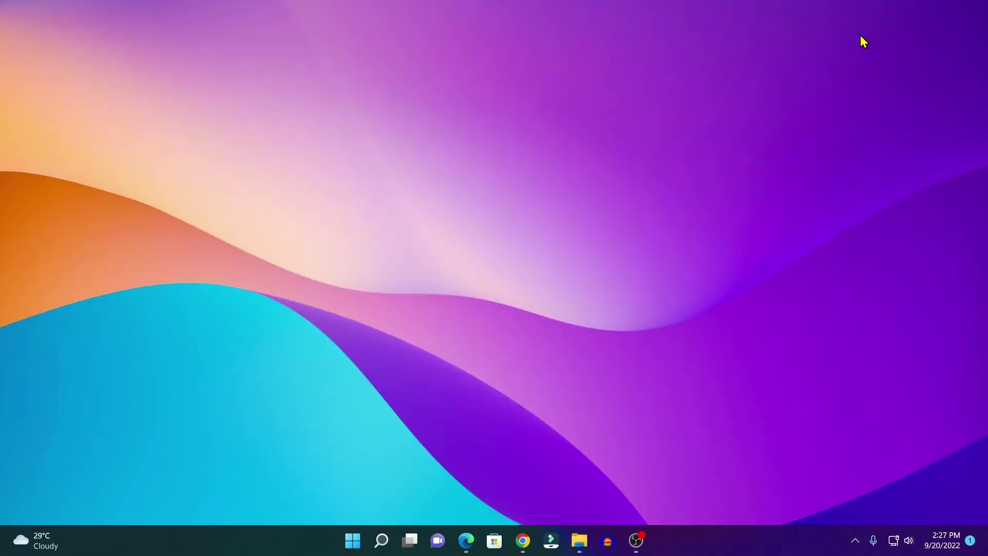
pyautogui.click(382, 542)
pyautogui.write('envi')
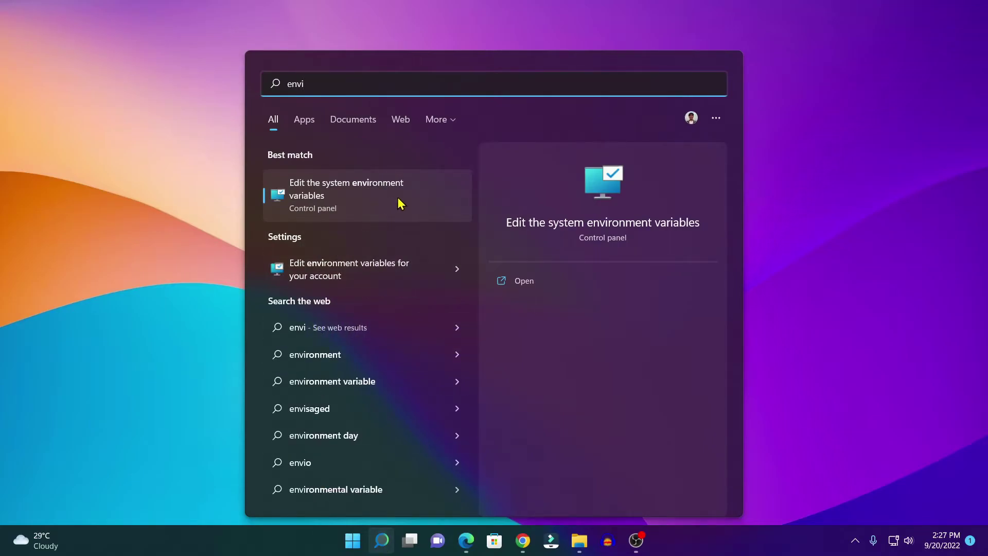
pyautogui.click(367, 191)
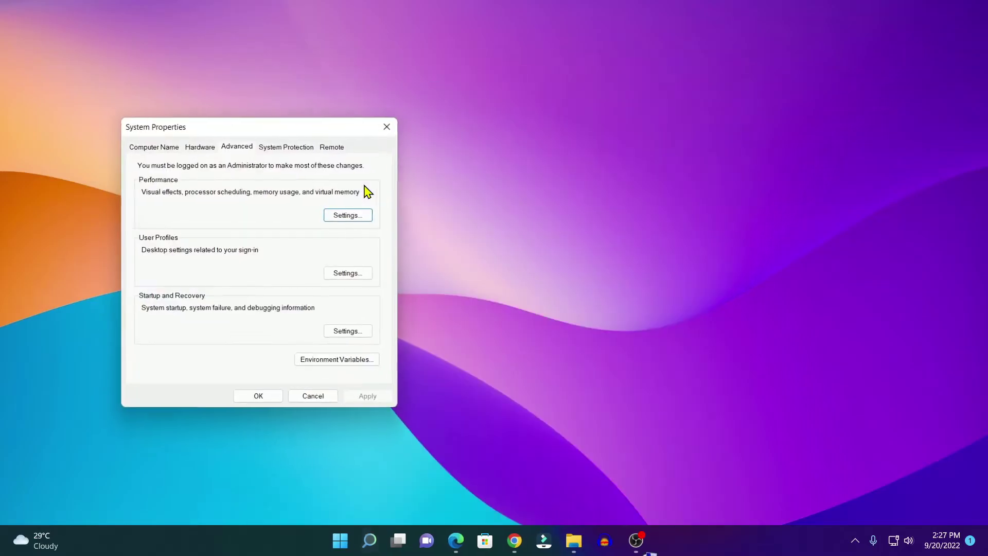
pyautogui.moveTo(283, 131); pyautogui.dragTo(425, 110)
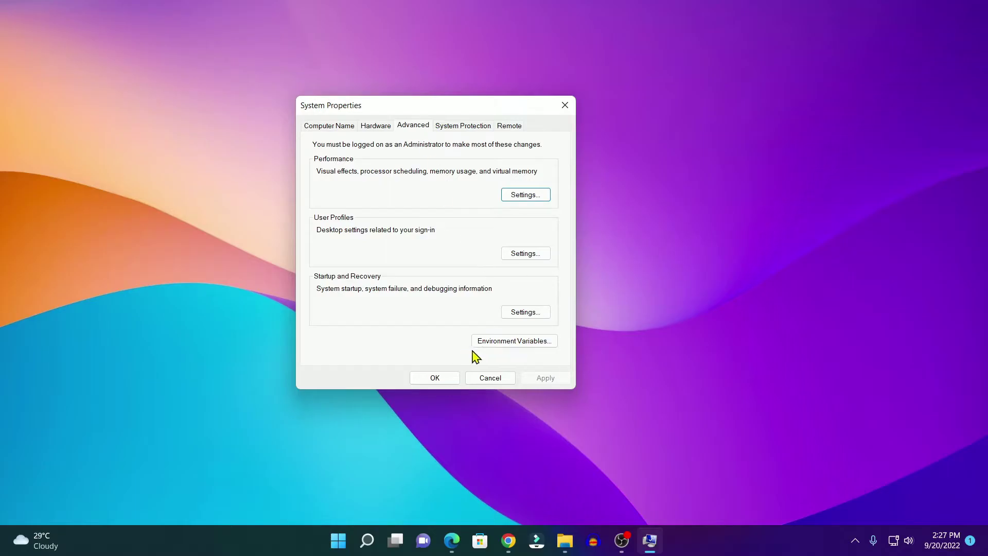
pyautogui.click(543, 346)
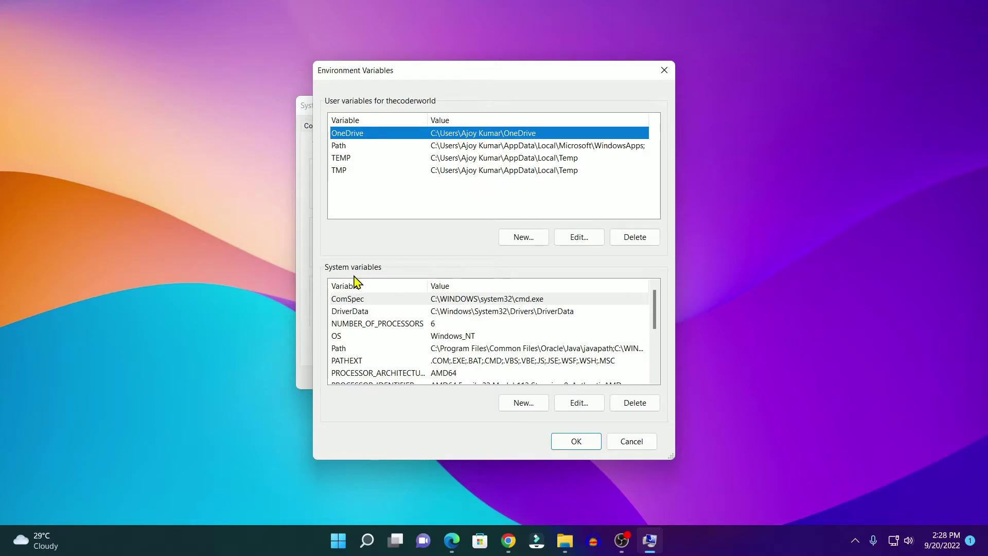
# Create system variable JAVA_HOME with the pasted value C:\Program Files\Java\jdk-18.0.2.1.
pyautogui.click(520, 406)
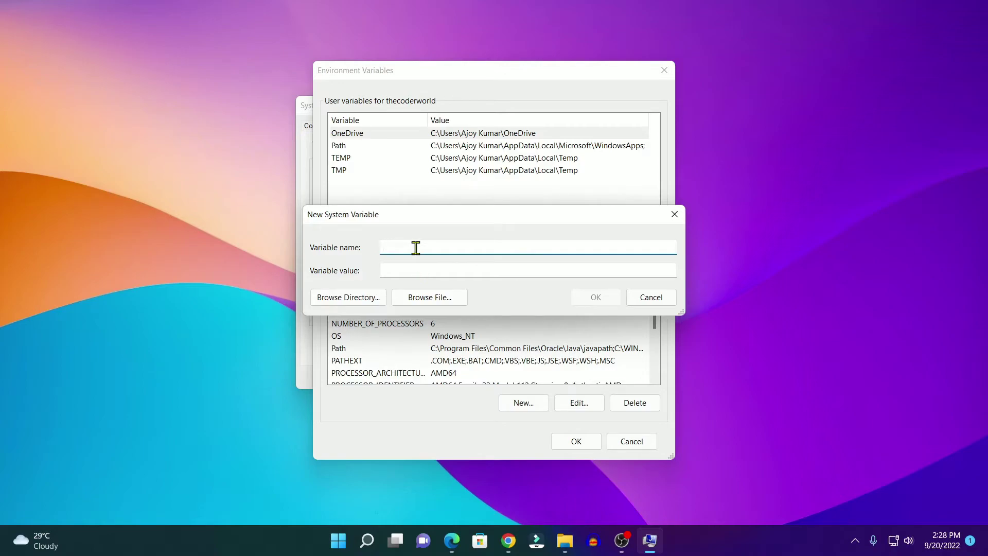
pyautogui.write('JAVA_HOME')
pyautogui.click(424, 272)
pyautogui.rightClick(425, 272)
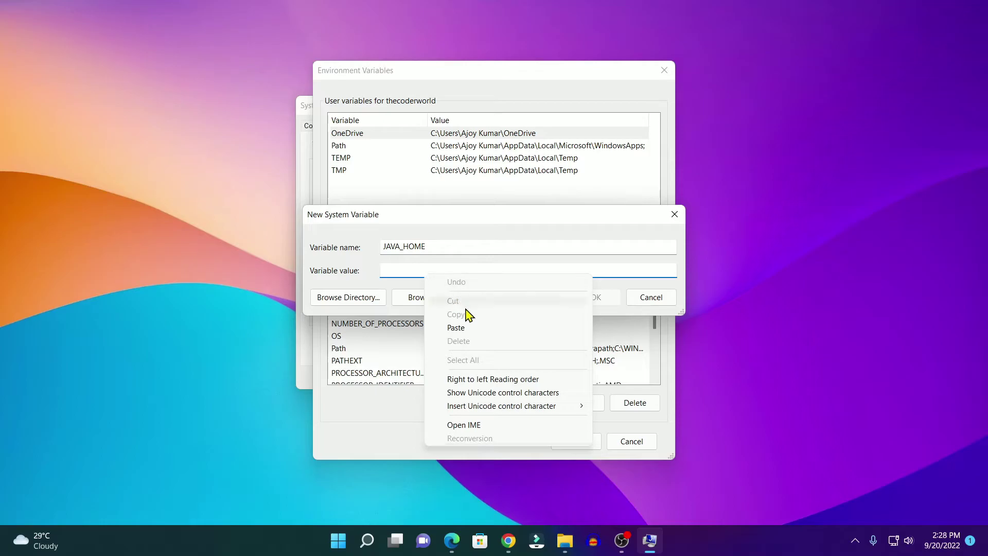
pyautogui.click(521, 328)
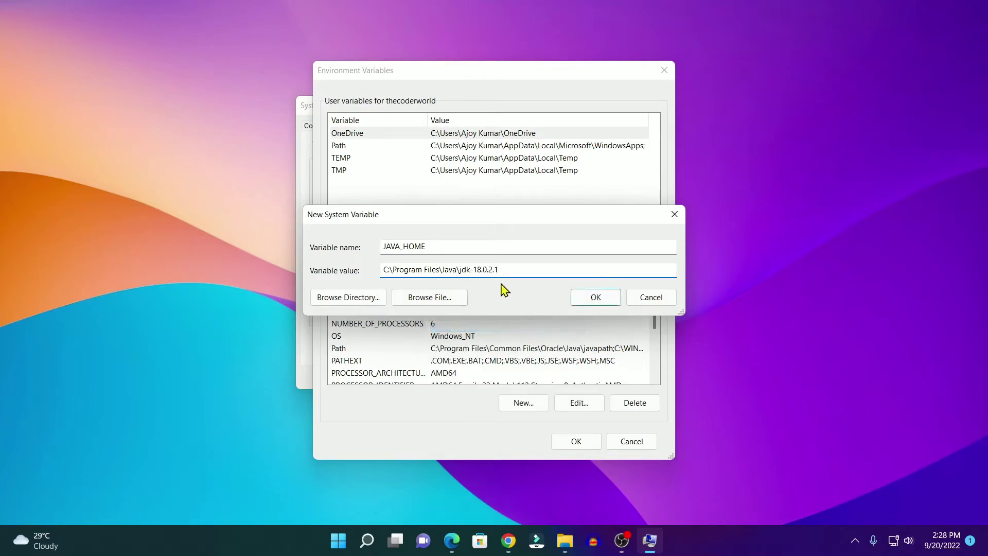
pyautogui.click(593, 298)
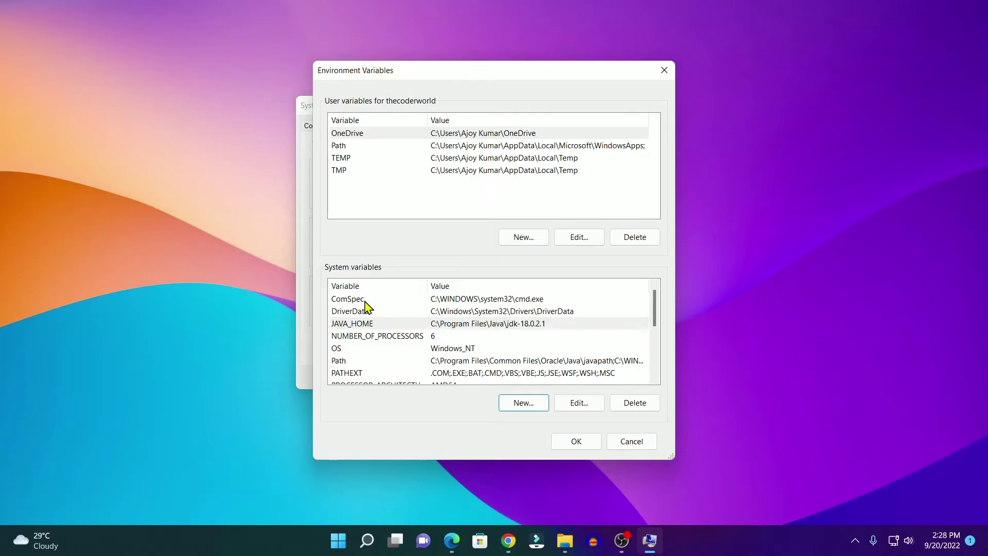
# Append %JAVA_HOME%\bin to the system Path and close all dialogs with OK.
pyautogui.click(344, 362)
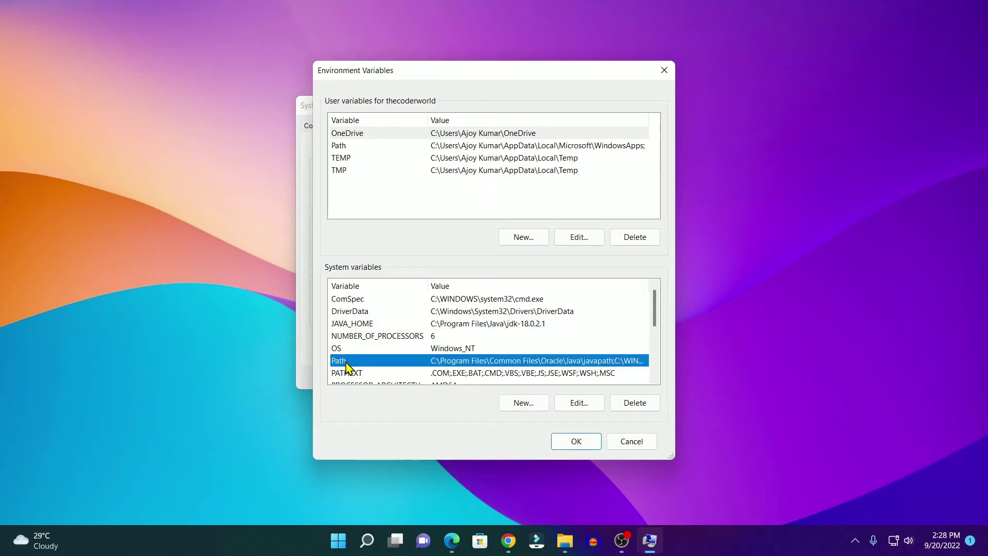
pyautogui.click(579, 403)
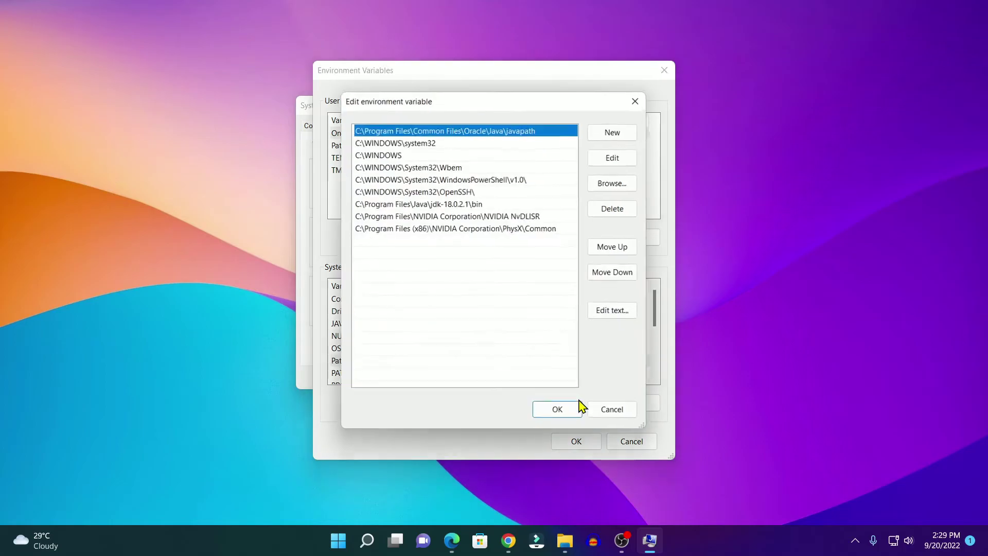
pyautogui.click(620, 135)
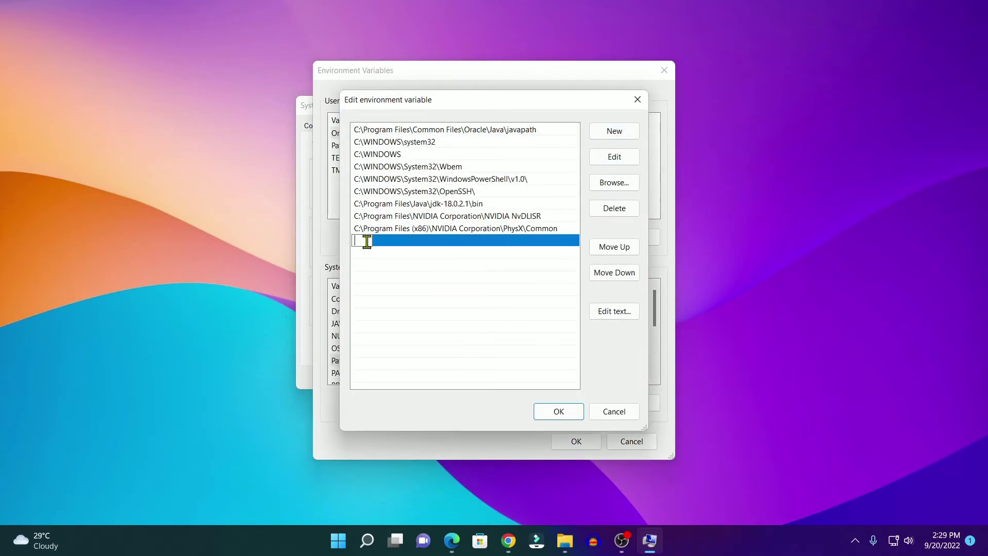
pyautogui.hotkey('ctrl', 'v')
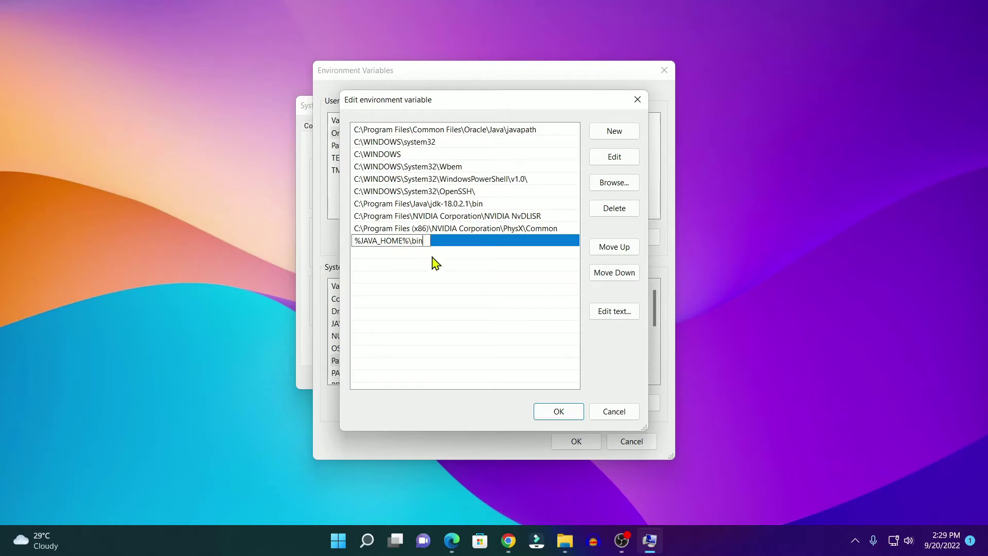
pyautogui.click(564, 415)
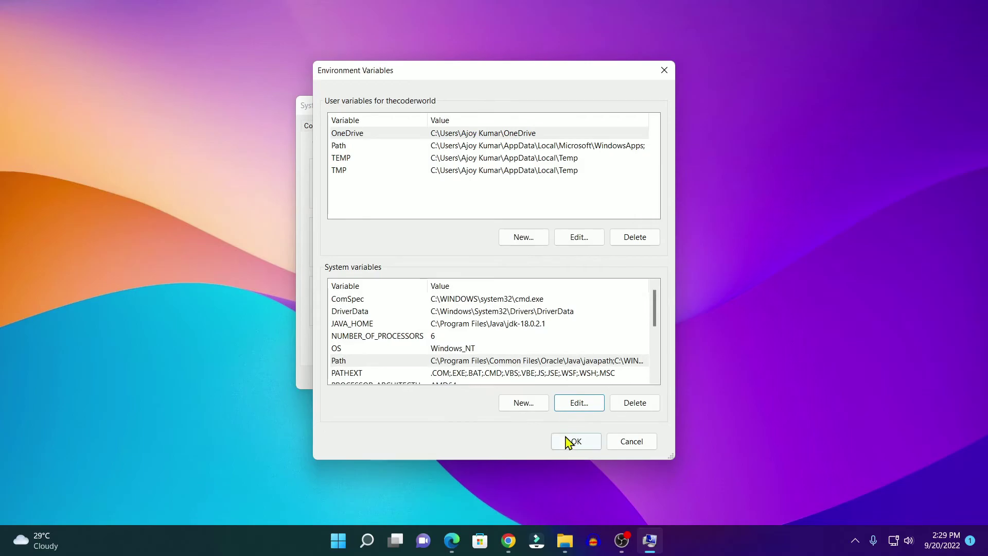
pyautogui.click(577, 441)
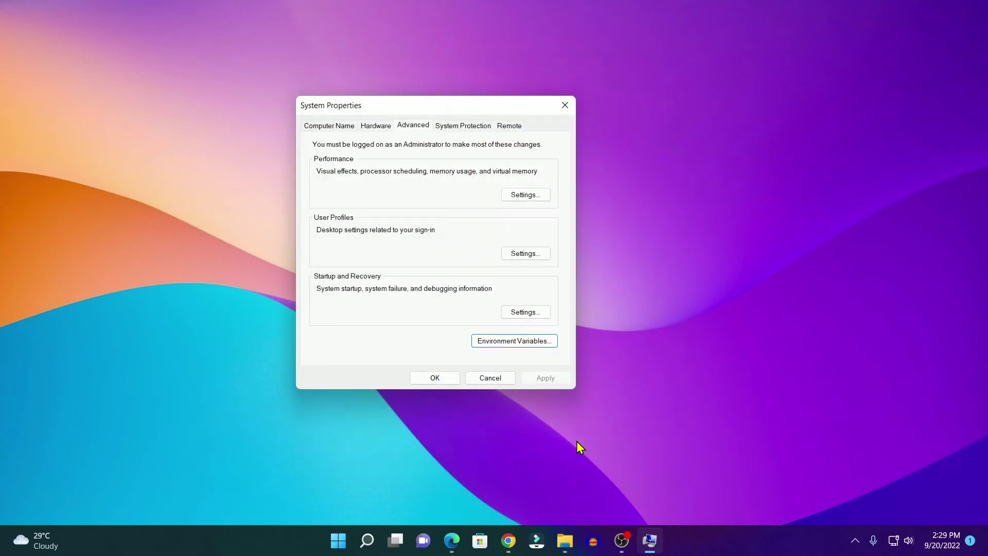
pyautogui.click(437, 379)
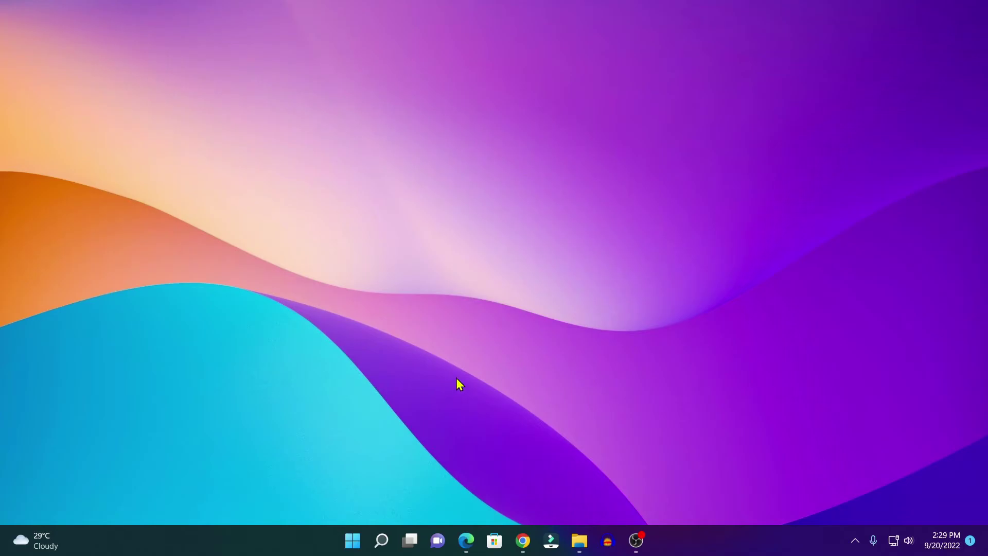
# In an administrator Command Prompt, run echo %JAVA_HOME% and check it prints the JDK 18 path.
pyautogui.click(384, 541)
pyautogui.write('CM')
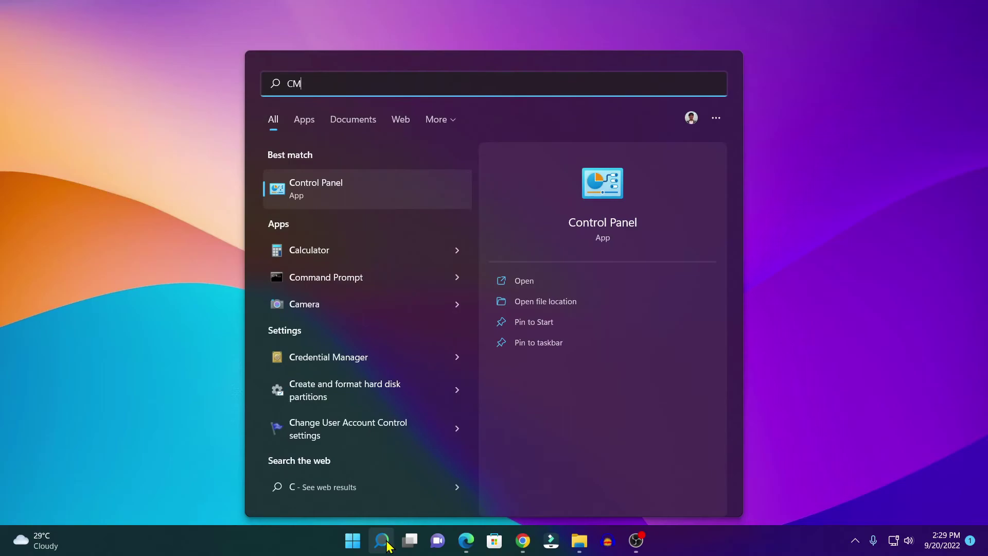
pyautogui.write('D')
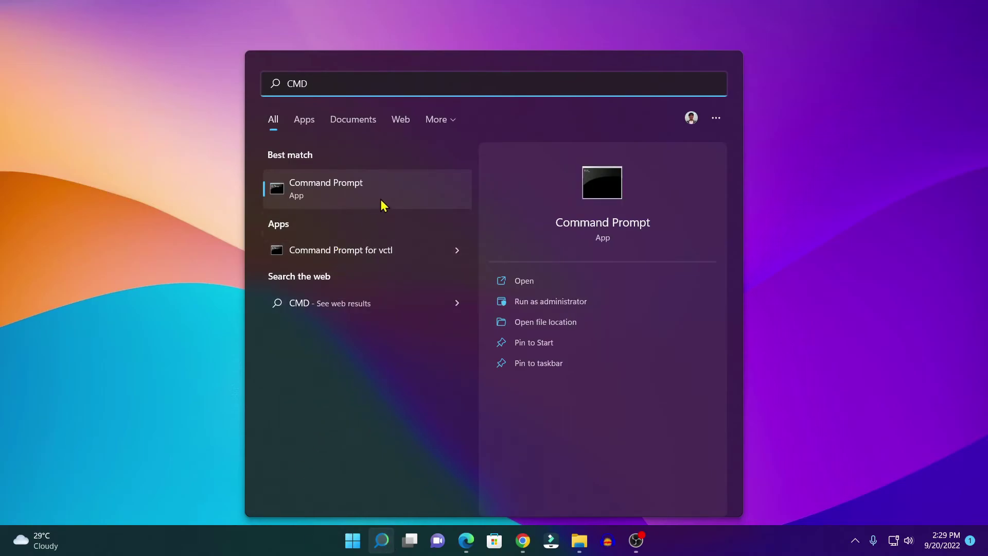
pyautogui.click(586, 304)
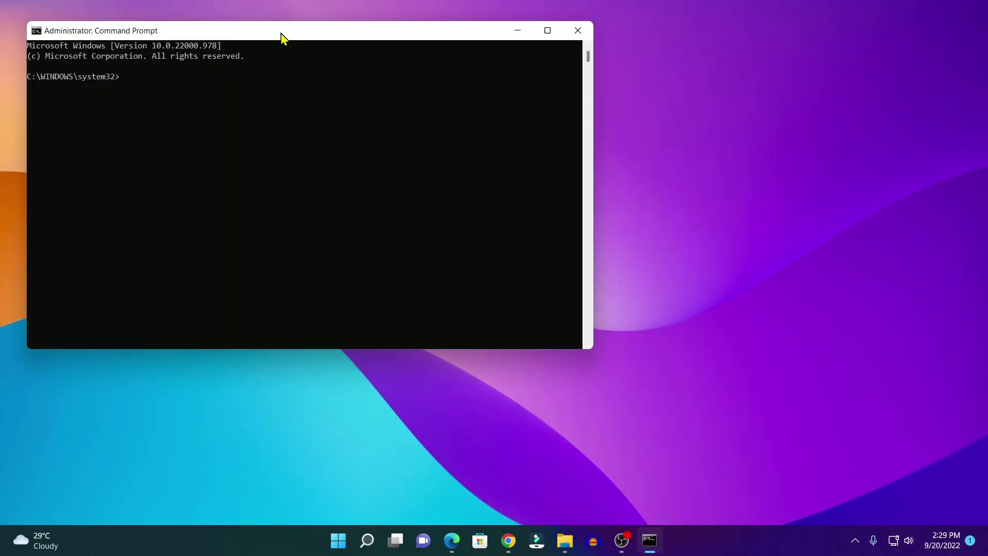
pyautogui.moveTo(282, 37); pyautogui.dragTo(479, 121)
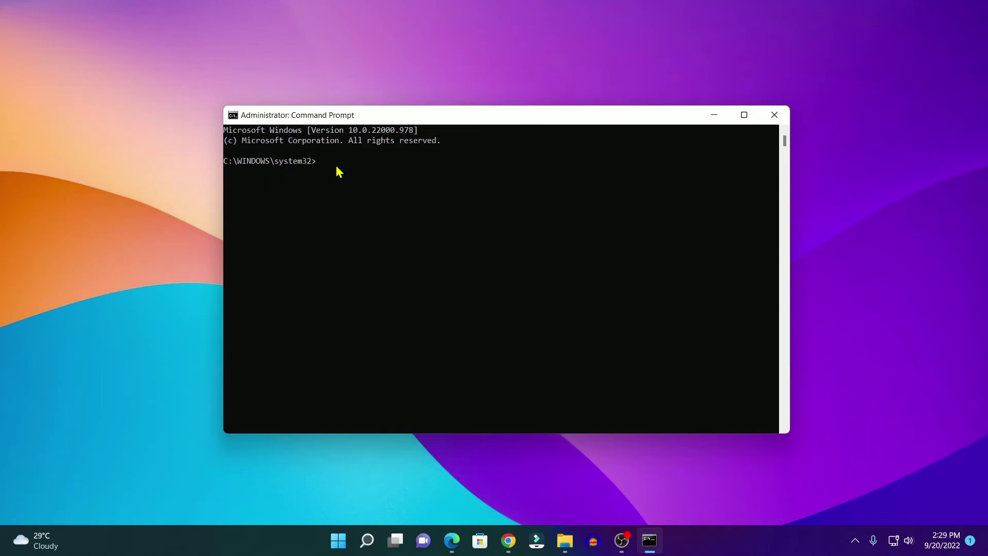
pyautogui.write('echo %JAVA_HOME%')
pyautogui.press('Return')
pyautogui.doubleClick(320, 172)
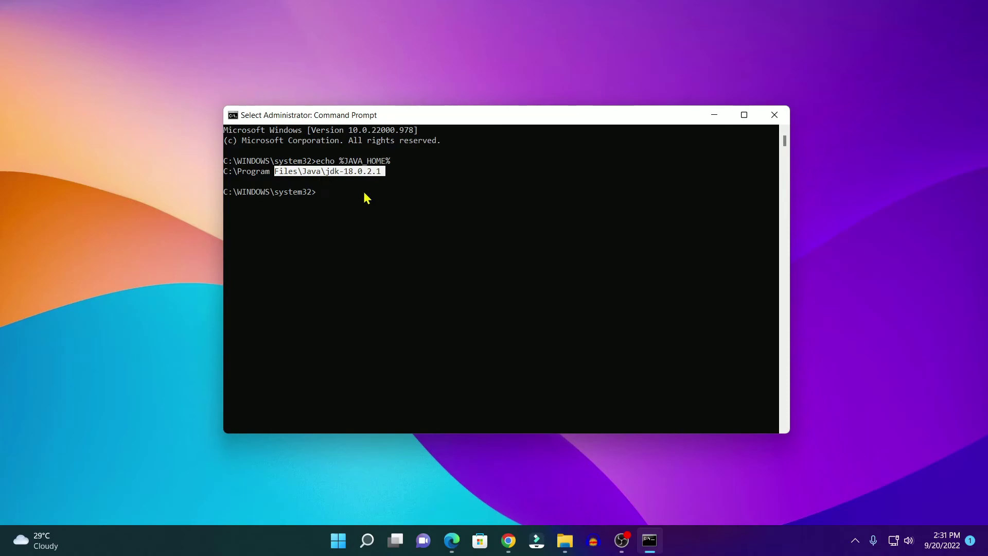
# Run javac --version, confirm javac 18.0.2.1, then minimize the console.
pyautogui.hotkey('ctrl', 'c')
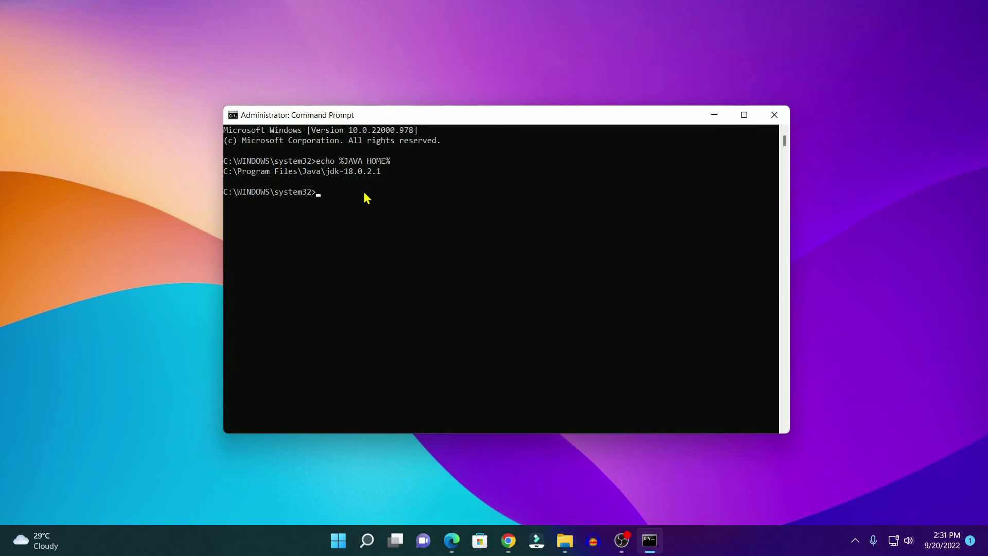
pyautogui.write('javac --version')
pyautogui.press('Return')
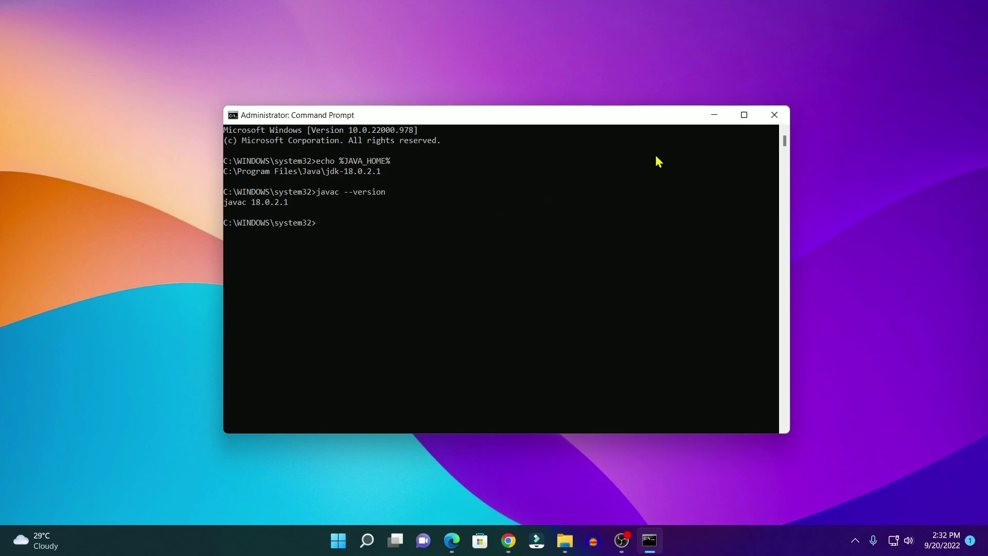
pyautogui.click(717, 115)
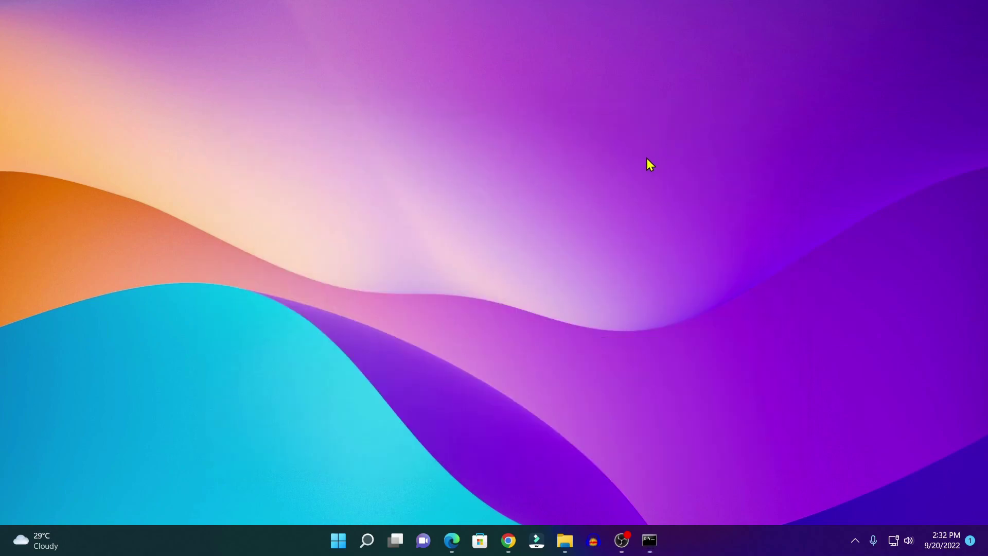